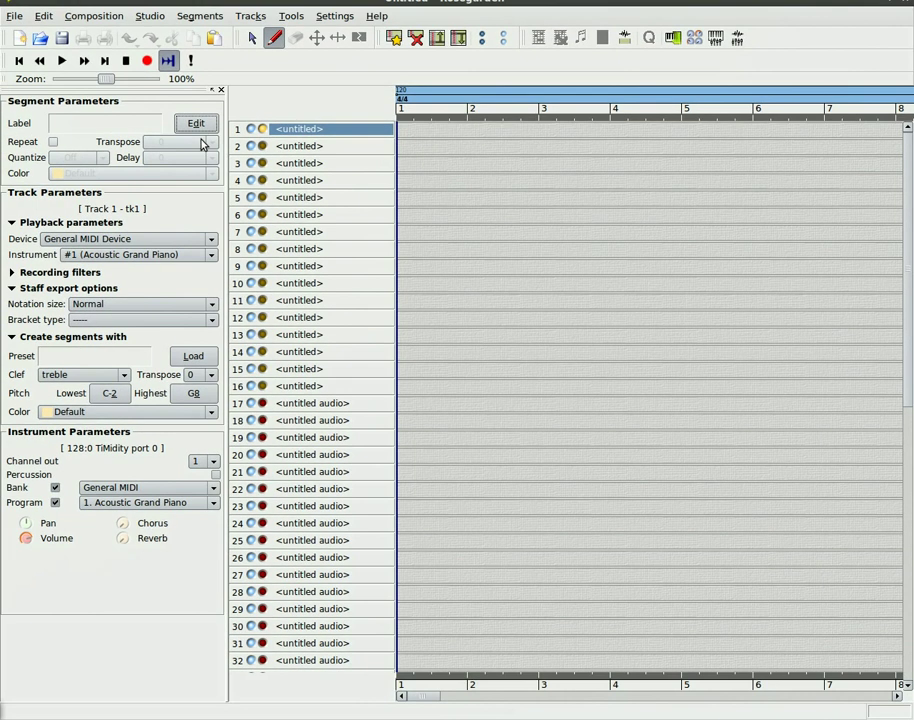
Target the bar 1 tempo point on the tempo ruler, currently at 120 bpm.
mouse_move(401, 93)
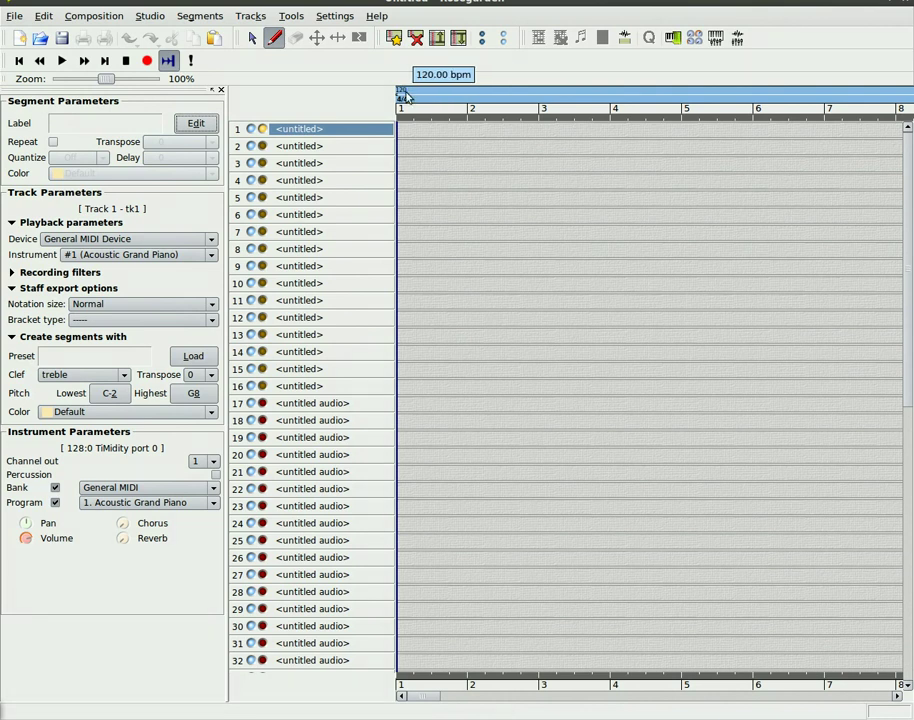
Drag the opening bar 1 tempo point up to about 133.5 bpm.
mouse_move(404, 94)
mouse_down()
mouse_move(402, 155)
mouse_move(403, 5)
mouse_move(421, 223)
mouse_move(410, 20)
mouse_move(418, 180)
mouse_move(413, 53)
mouse_move(410, 72)
mouse_up()
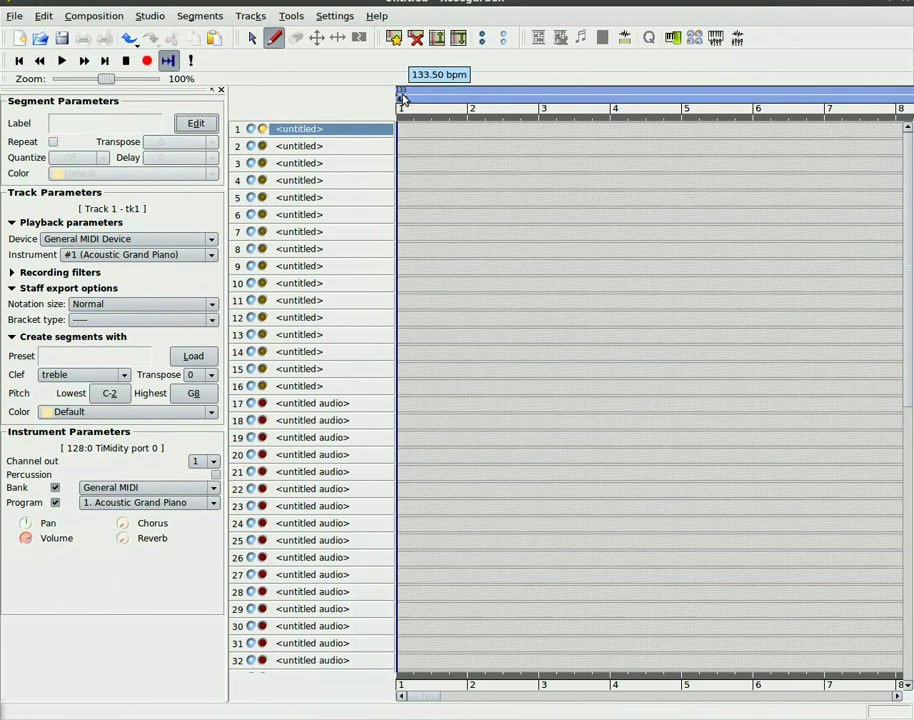
Use Edit Tempo... to insert a 60 bpm tempo change just after bar 1 starts.
right_click(406, 94)
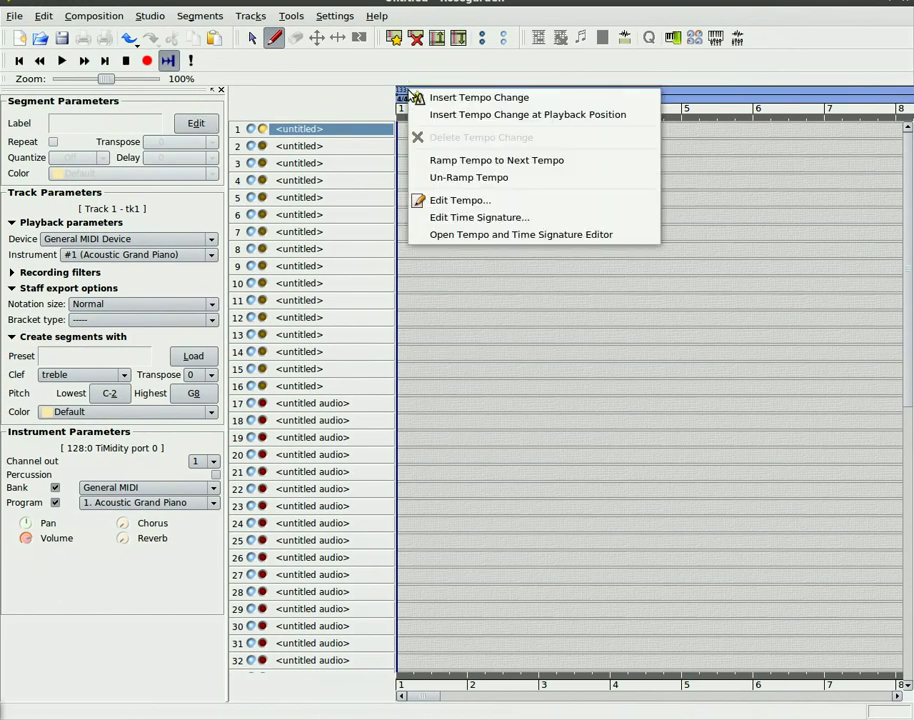
click(464, 201)
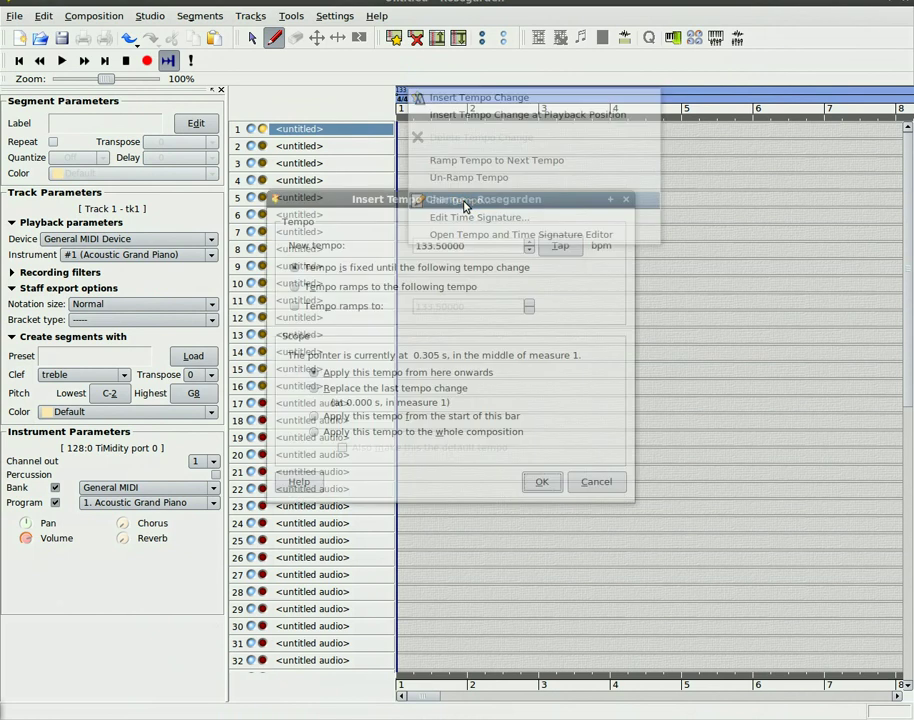
scroll(528, 248, down, 4)
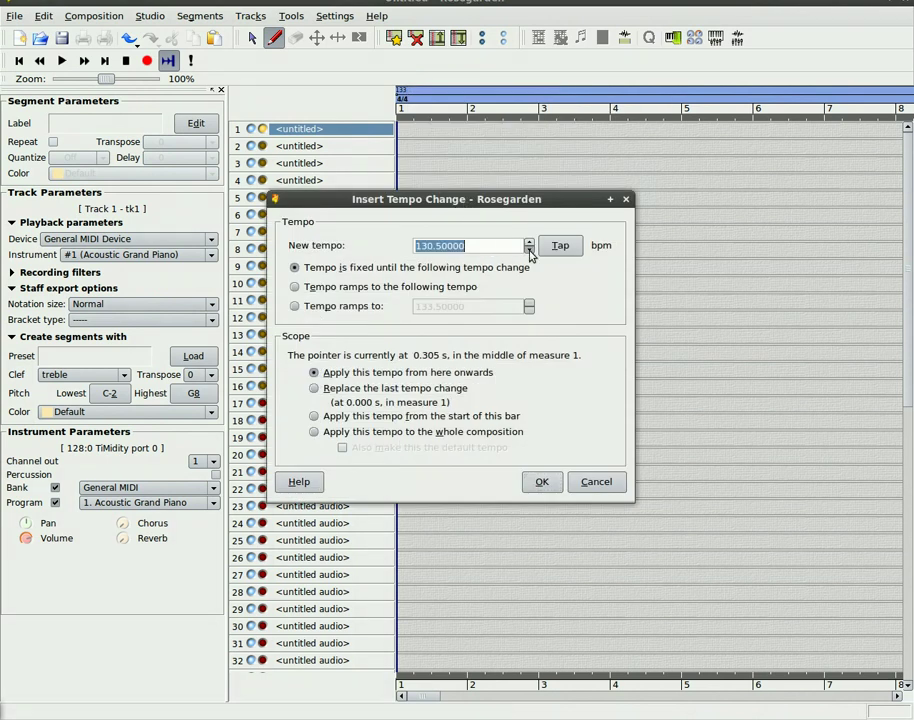
click(469, 245)
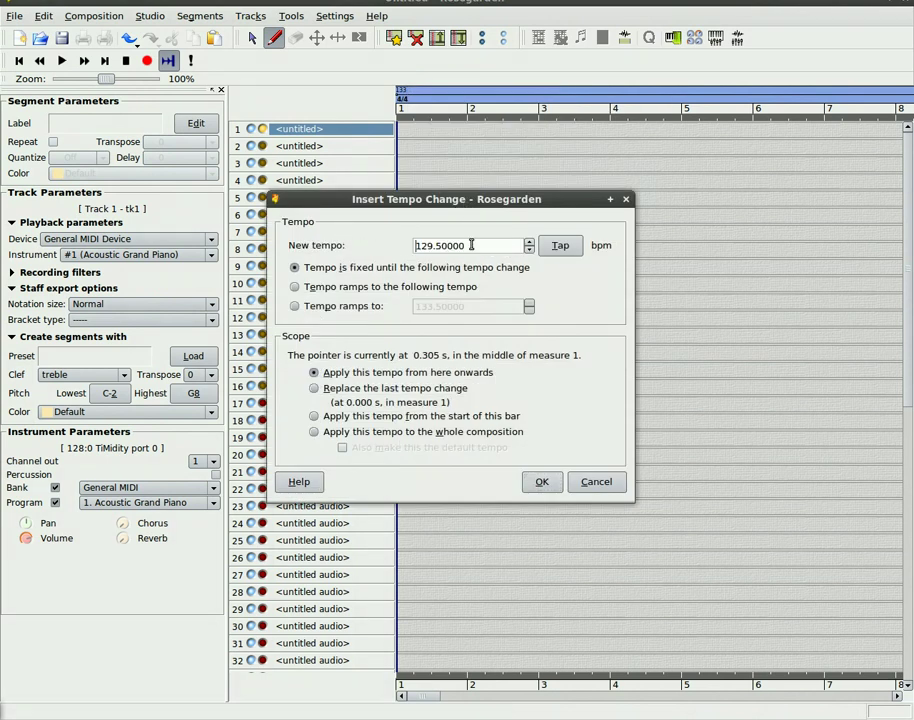
key(Home)
key(Delete)
key(Delete)
key(Delete)
text(60)
key(Delete)
key(Delete)
key(Delete)
key(Delete)
key(Return)
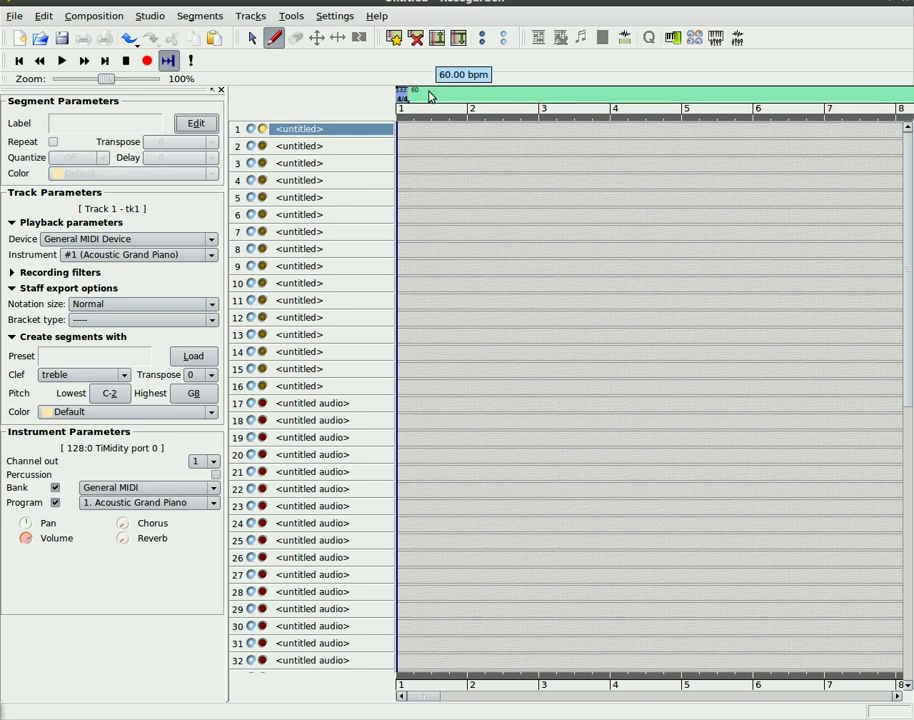
Pull a tempo point near bar 2 down to about 8.5 bpm.
right_click(485, 95)
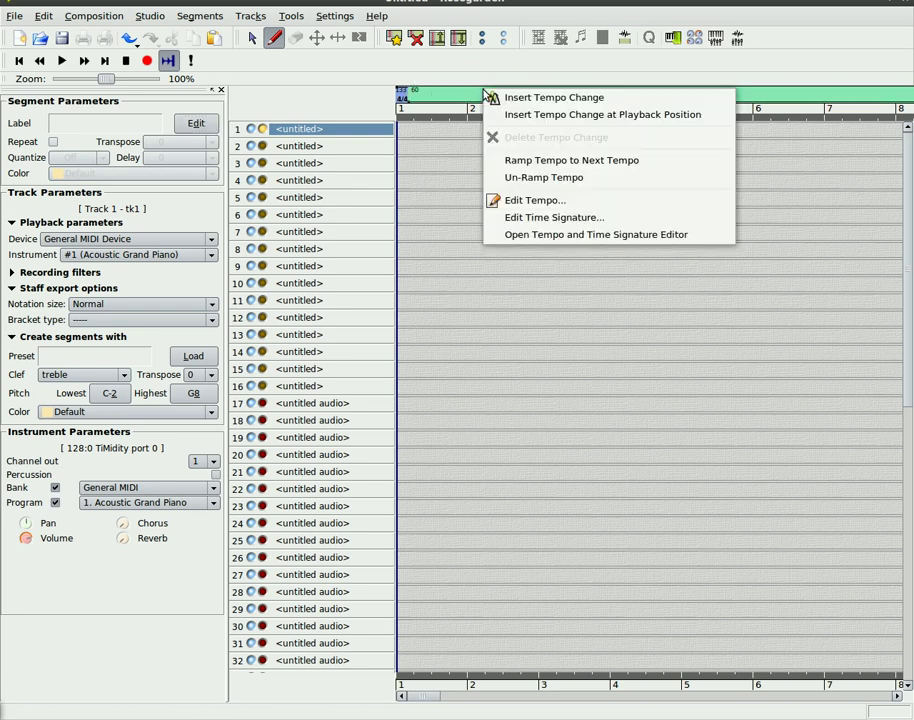
key(Escape)
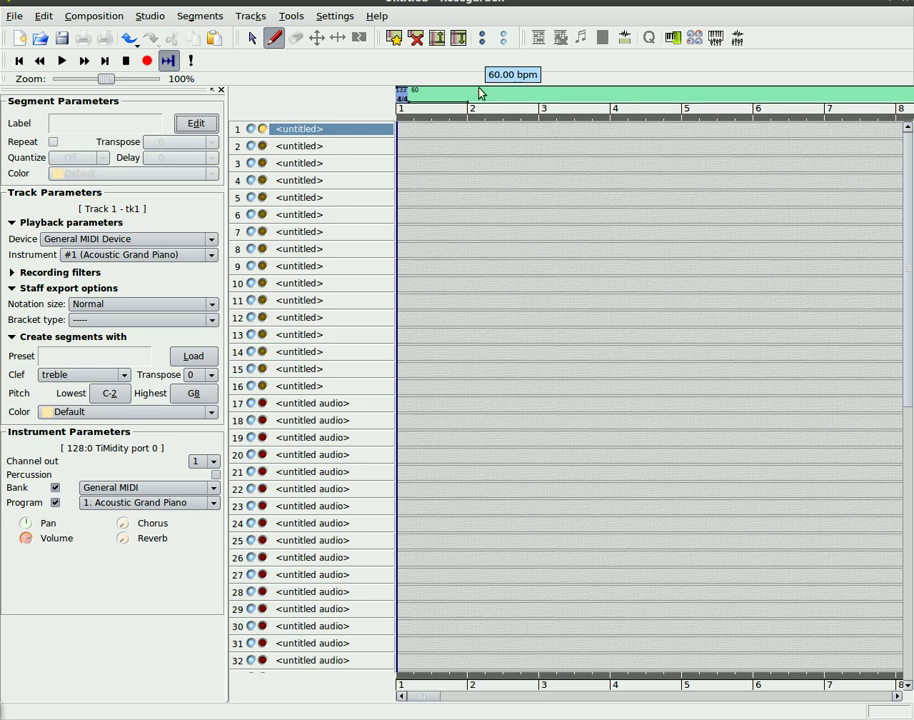
drag(496, 90, 492, 162)
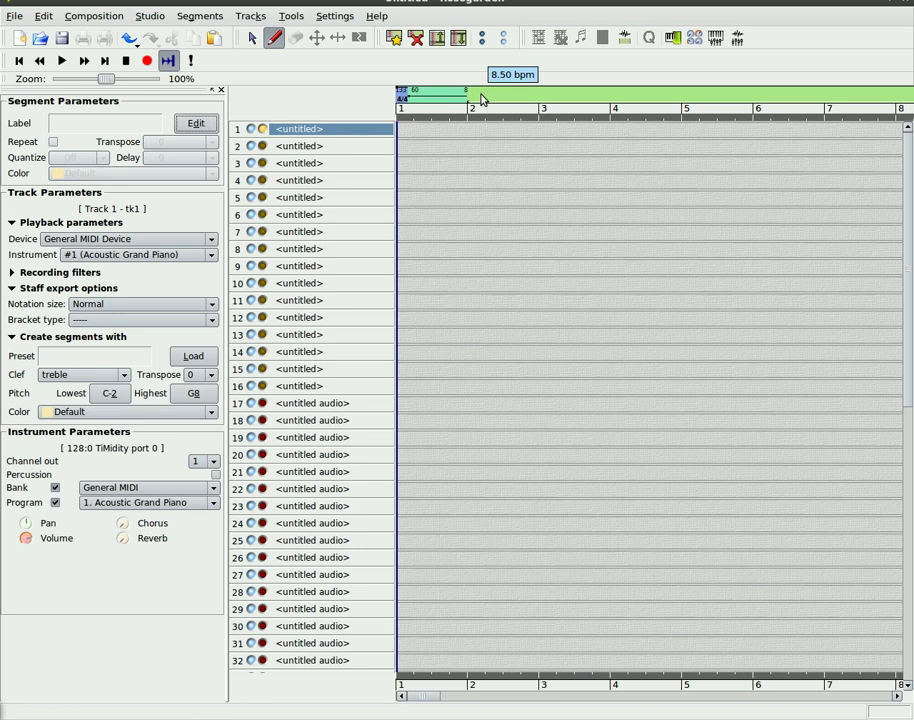
Insert a tempo change inside bar 2 and raise it to about 78.5 bpm.
right_click(516, 92)
click(560, 100)
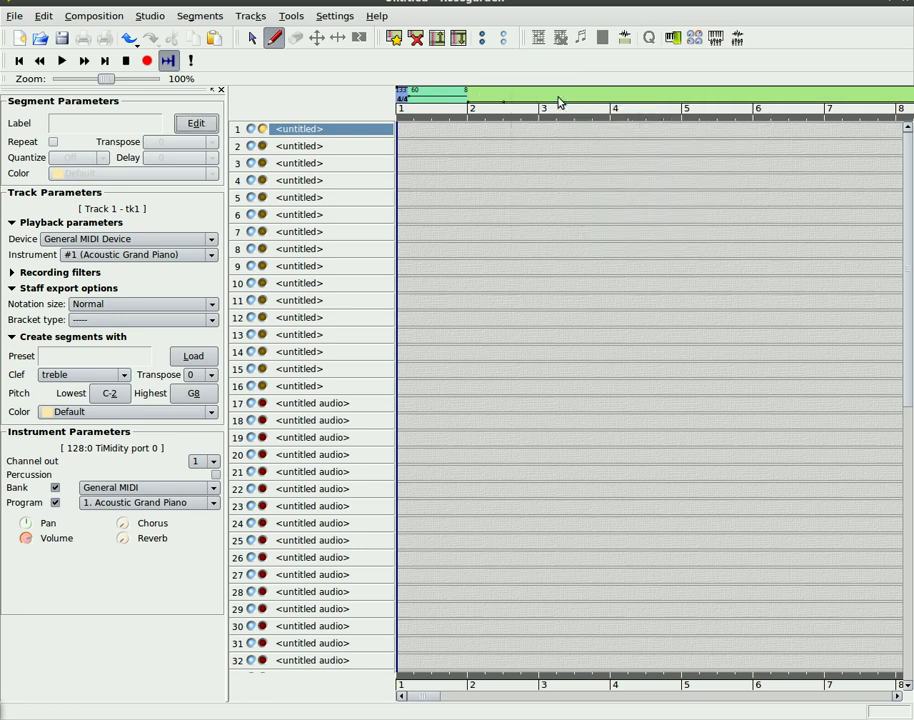
drag(525, 96, 541, 95)
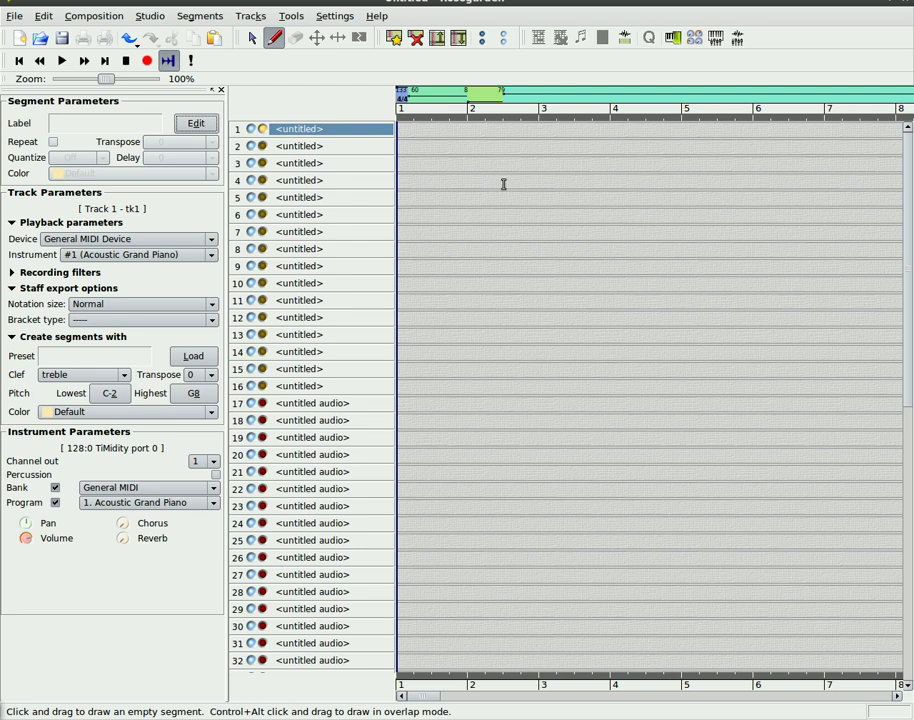
Open Edit Tempo... for a point mid-bar 1 and tap the Tap button to measure a tempo.
right_click(428, 92)
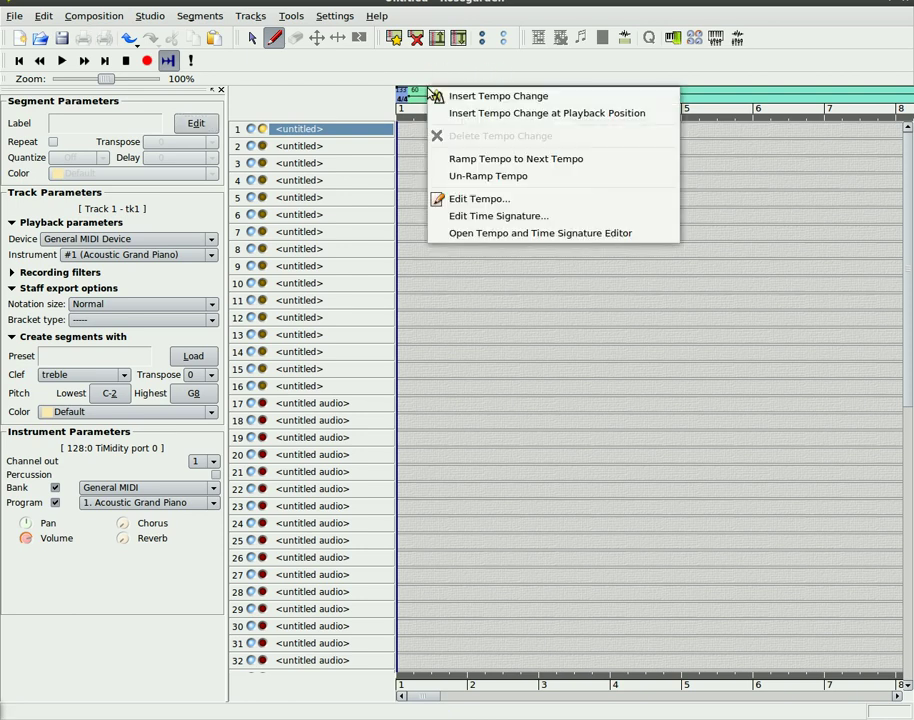
click(506, 198)
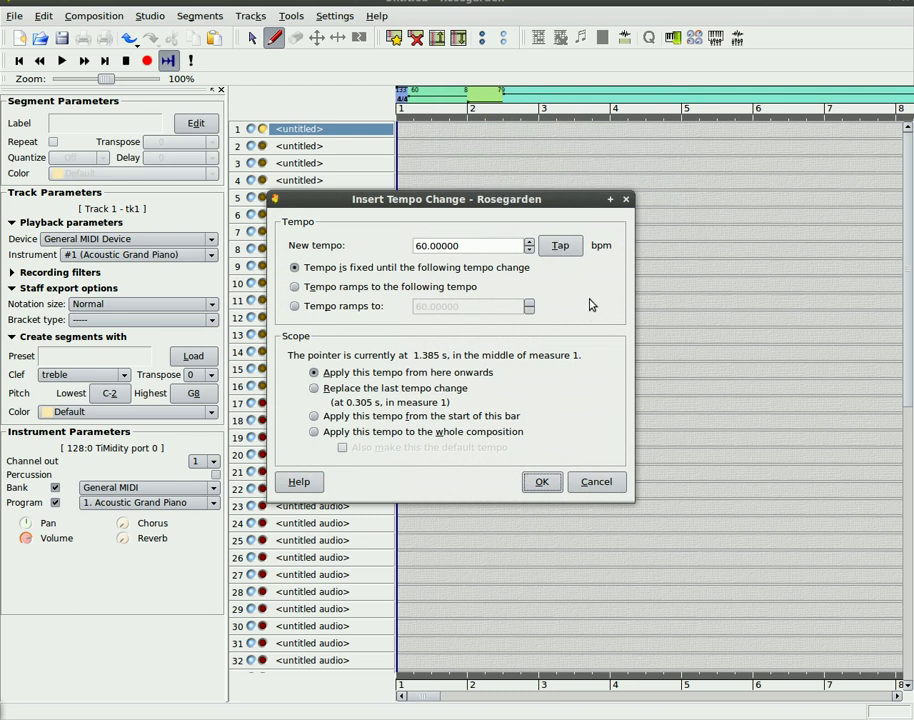
click(569, 252)
click(567, 249)
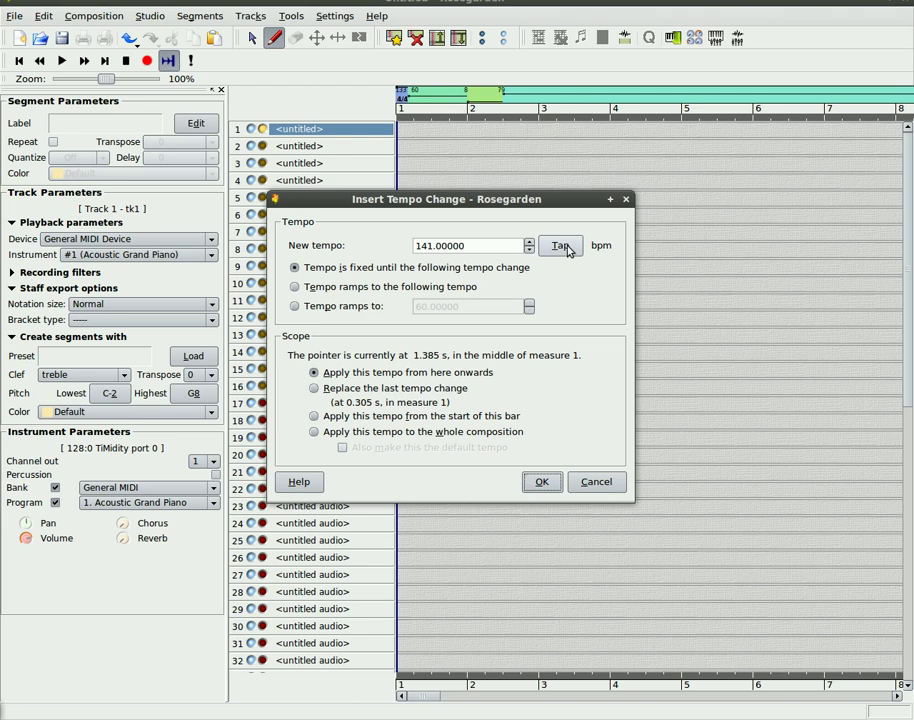
click(567, 250)
click(565, 254)
click(565, 254)
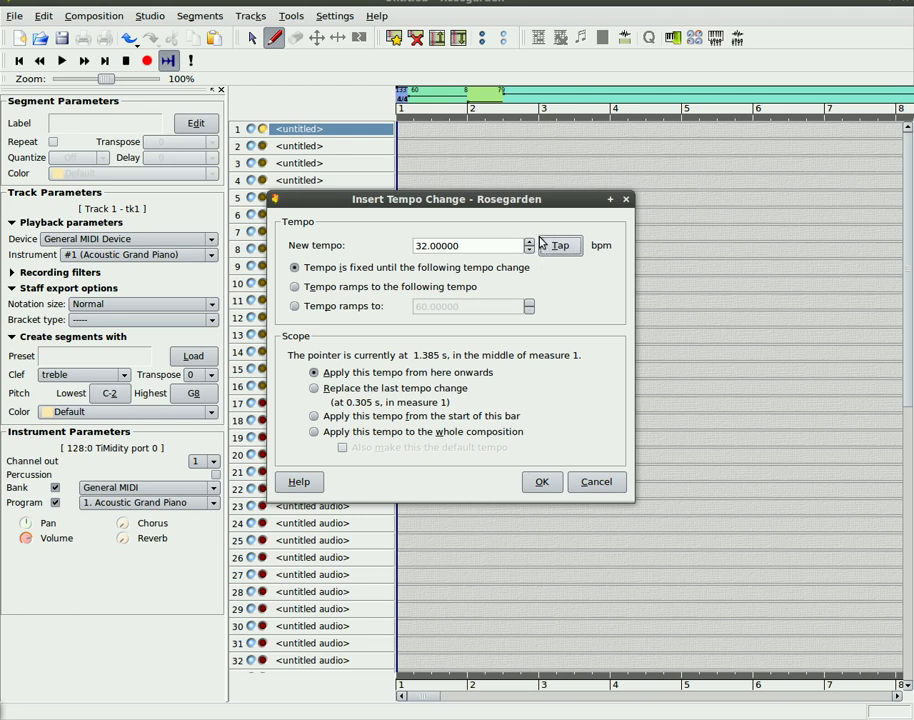
click(552, 254)
Keep tapping the beat with the space bar until the new tempo reads 91 bpm.
key(space)
key(space)
key(space)
key(space)
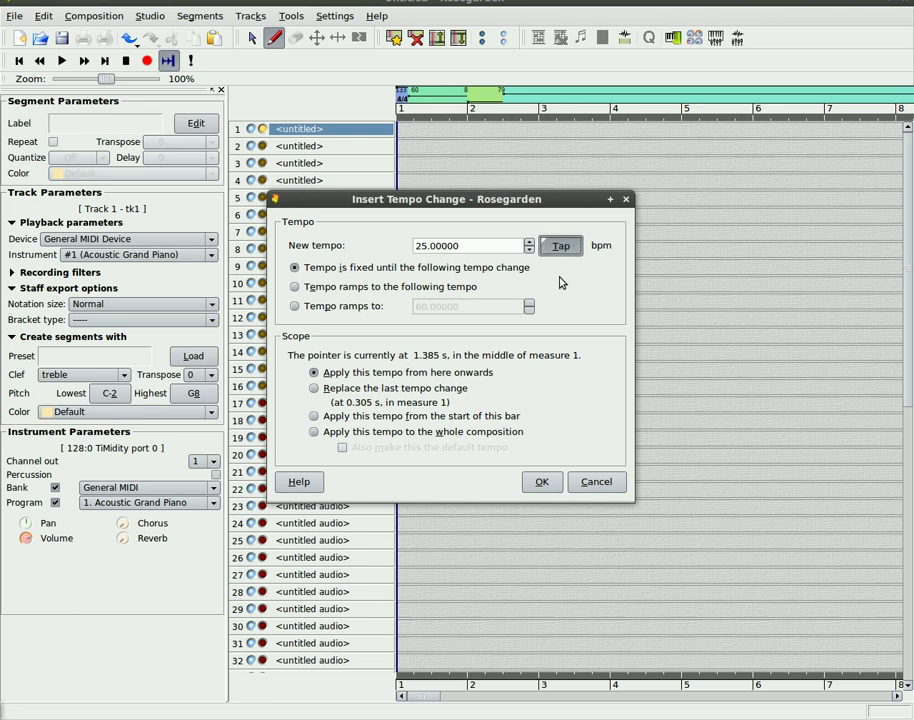
key(space)
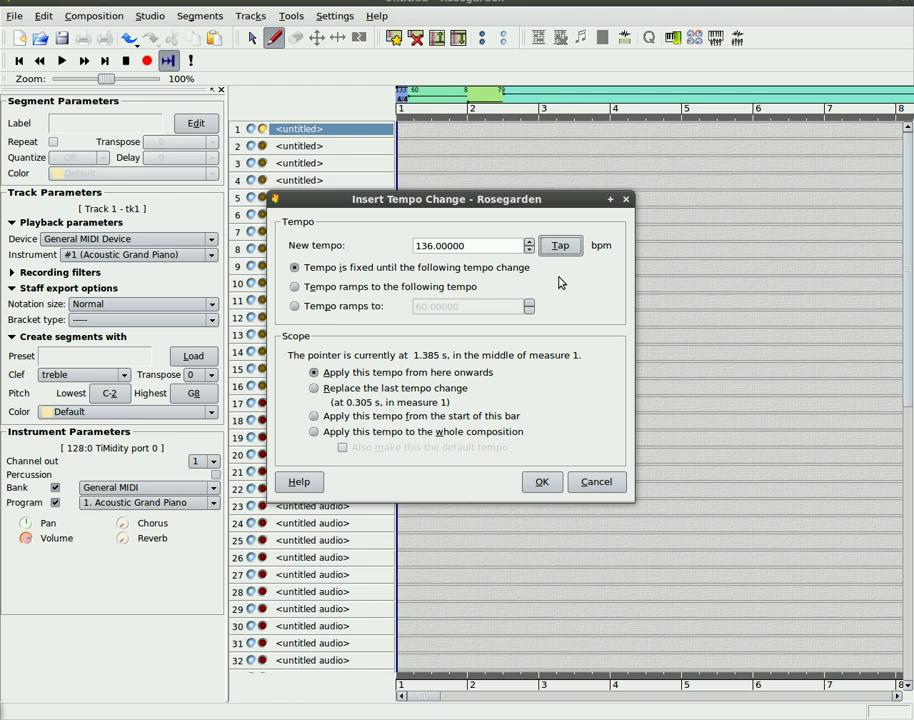
key(space)
key(space)
key(space)
key(space)
key(space)
key(space)
key(space)
key(space)
key(space)
key(space)
key(space)
key(space)
key(space)
key(space)
key(space)
key(space)
key(space)
key(space)
key(space)
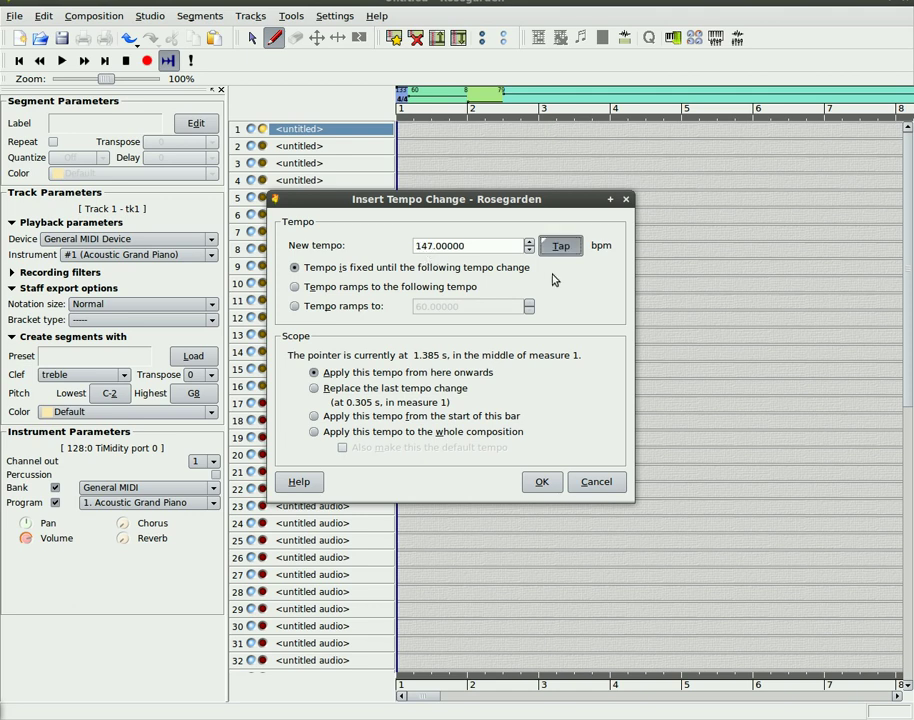
key(space)
key(space)
key(space)
key(space)
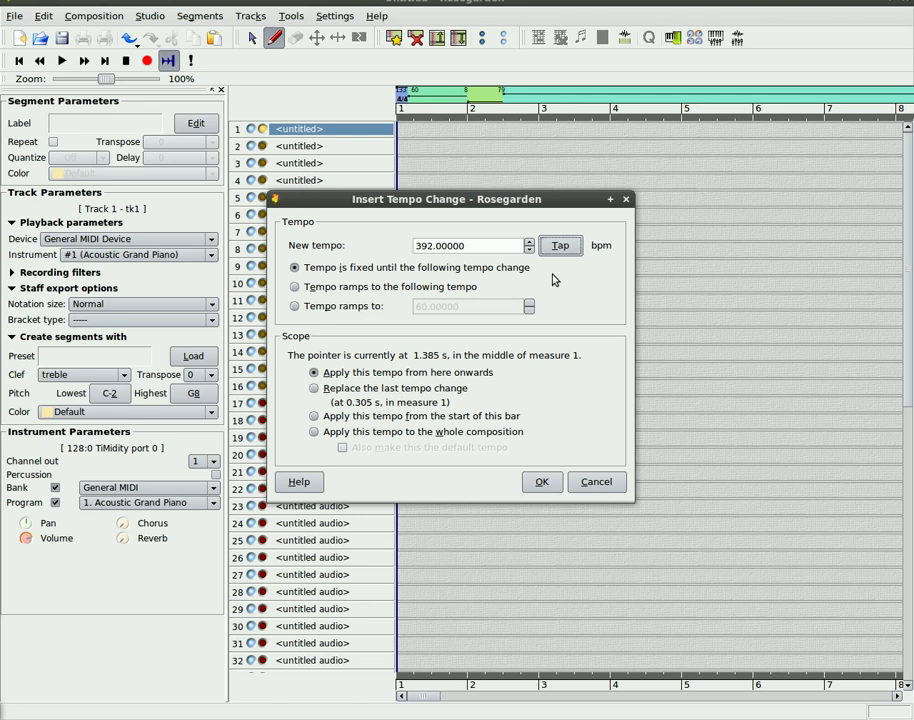
key(space)
key(space)
key(space)
key(space)
key(space)
key(space)
key(space)
key(space)
key(space)
key(space)
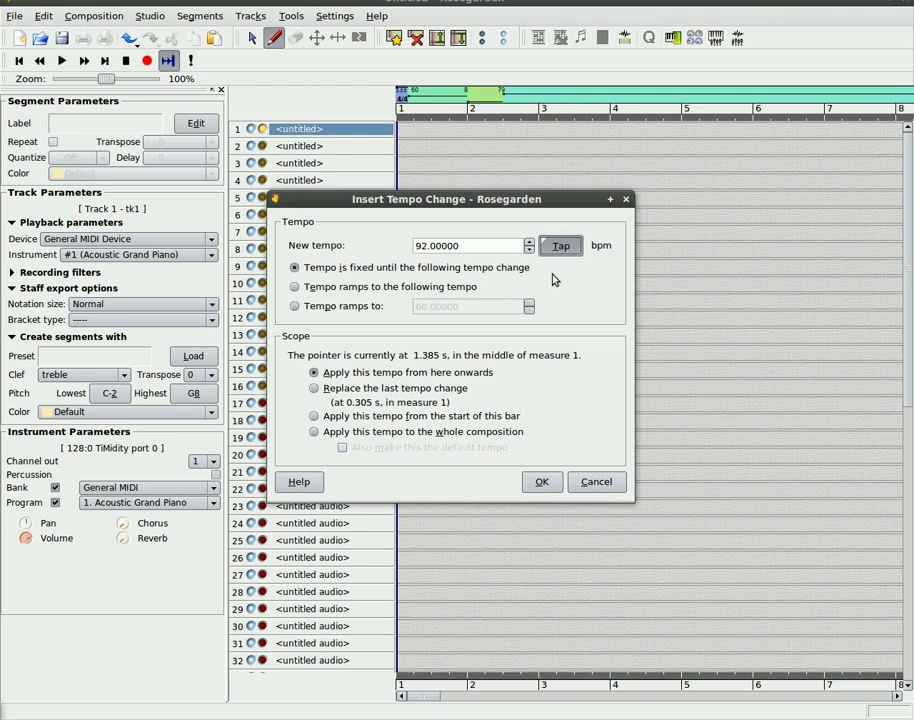
key(space)
key(space)
key(space)
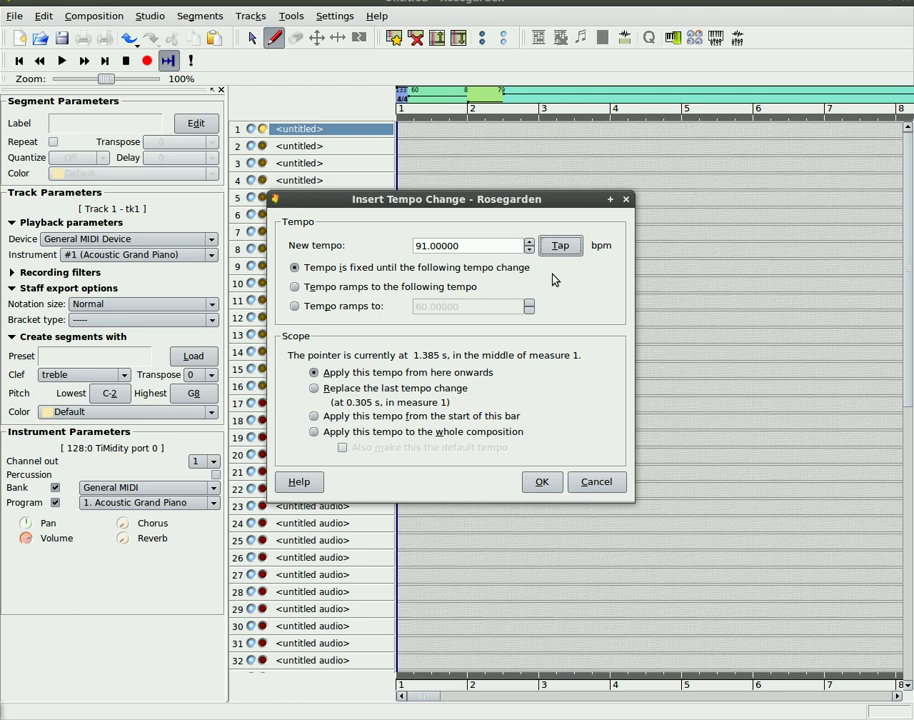
Cancel the Insert Tempo Change dialog, discarding the tapped 91 bpm tempo.
click(604, 486)
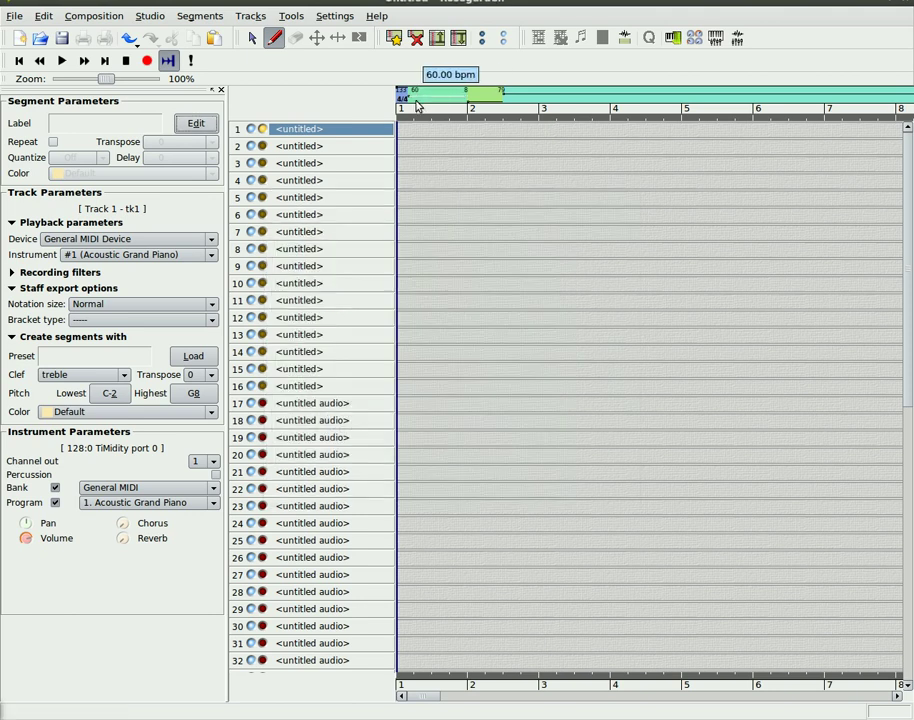